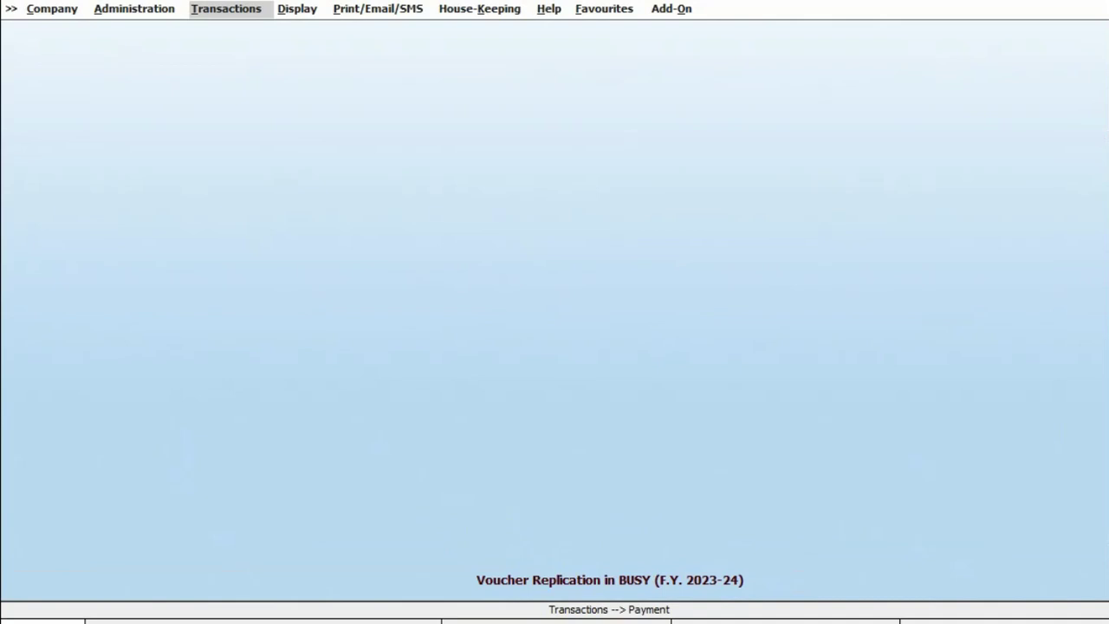
# Enter a 01-04-2023 payment voucher debiting Tea & Snacks Expense 220 and crediting Cash.
pyautogui.press('Return')
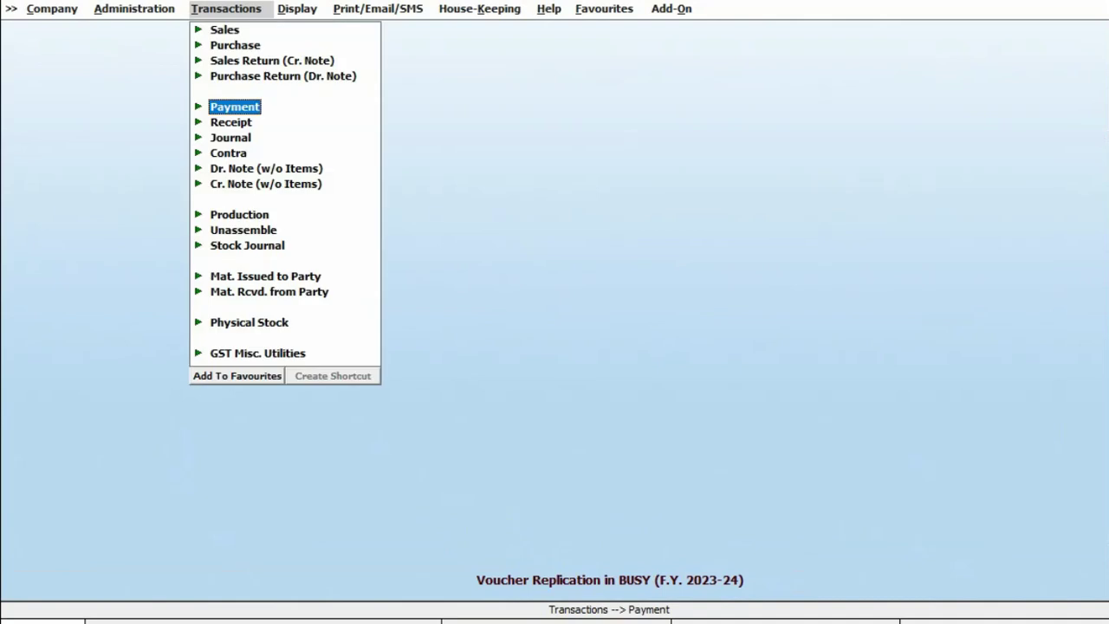
pyautogui.press('Return')
pyautogui.press('Return')
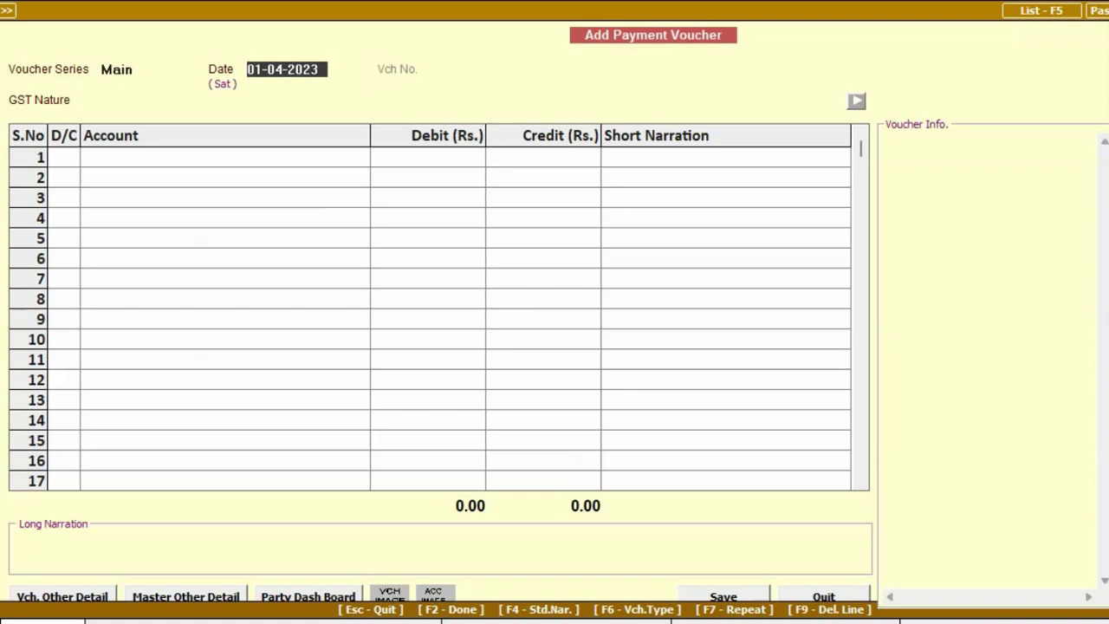
pyautogui.press('Return')
pyautogui.press('Return')
pyautogui.press('Return')
pyautogui.write('tea')
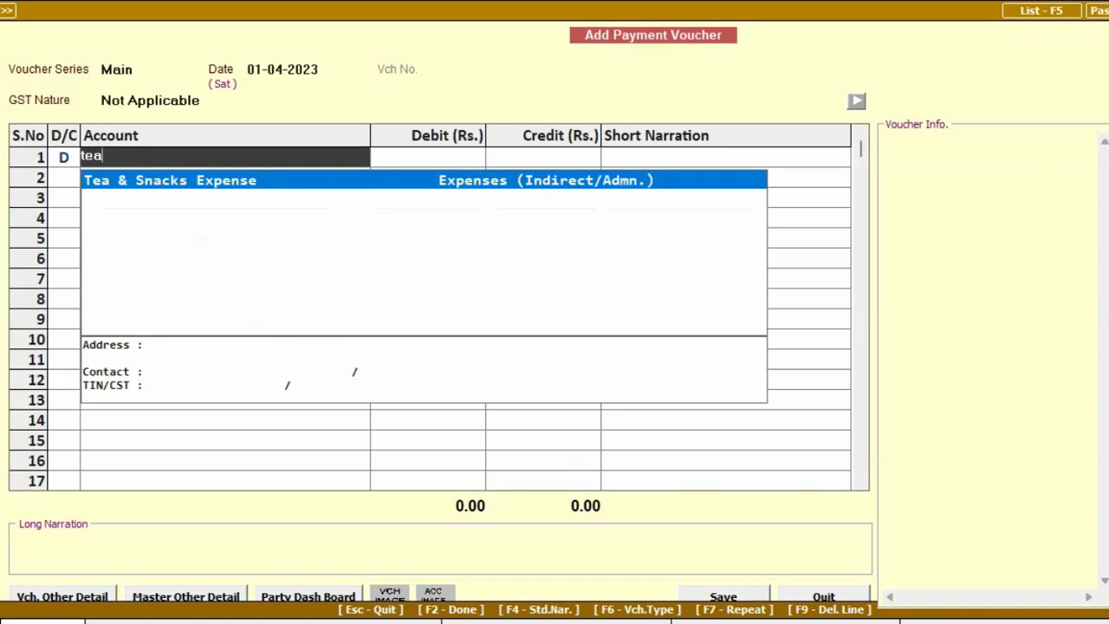
pyautogui.press('Return')
pyautogui.write('220')
pyautogui.press('Return')
pyautogui.press('Return')
pyautogui.press('Return')
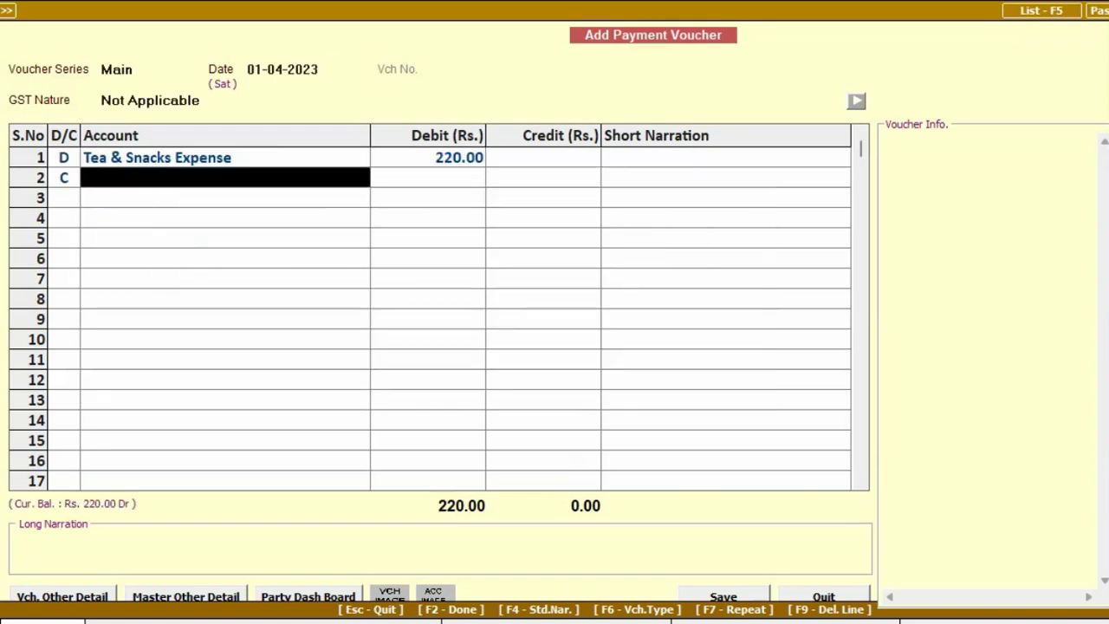
pyautogui.write('cash')
pyautogui.press('Return')
pyautogui.press('Return')
pyautogui.press('Return')
pyautogui.press('Return')
pyautogui.press('Return')
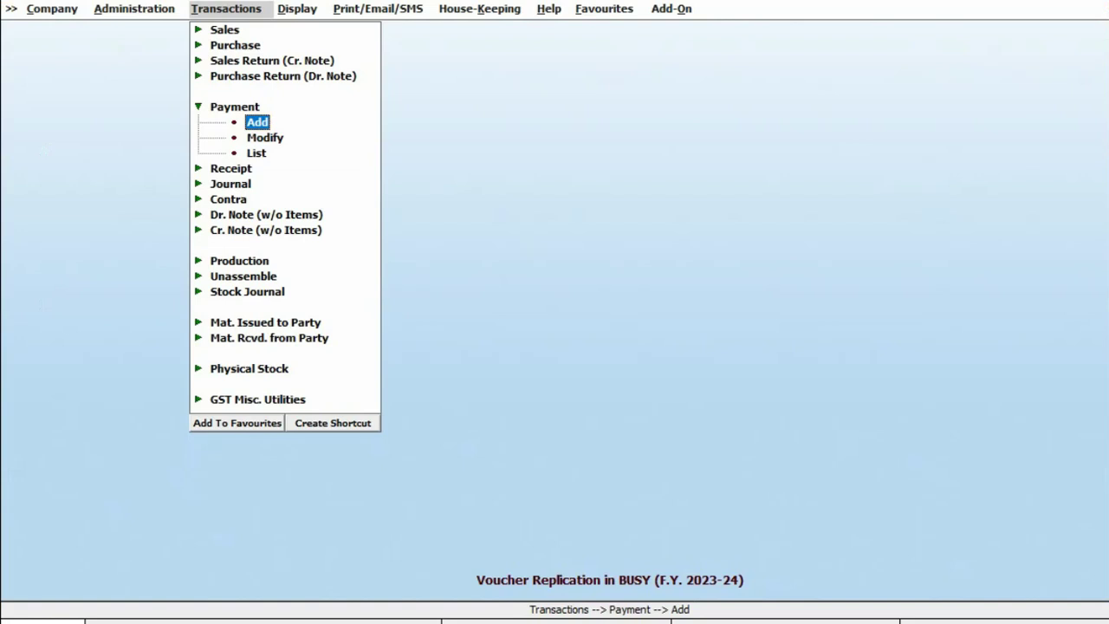
# Save the voucher and reopen the 01-04-2023 payment voucher for modification.
pyautogui.press('Down')
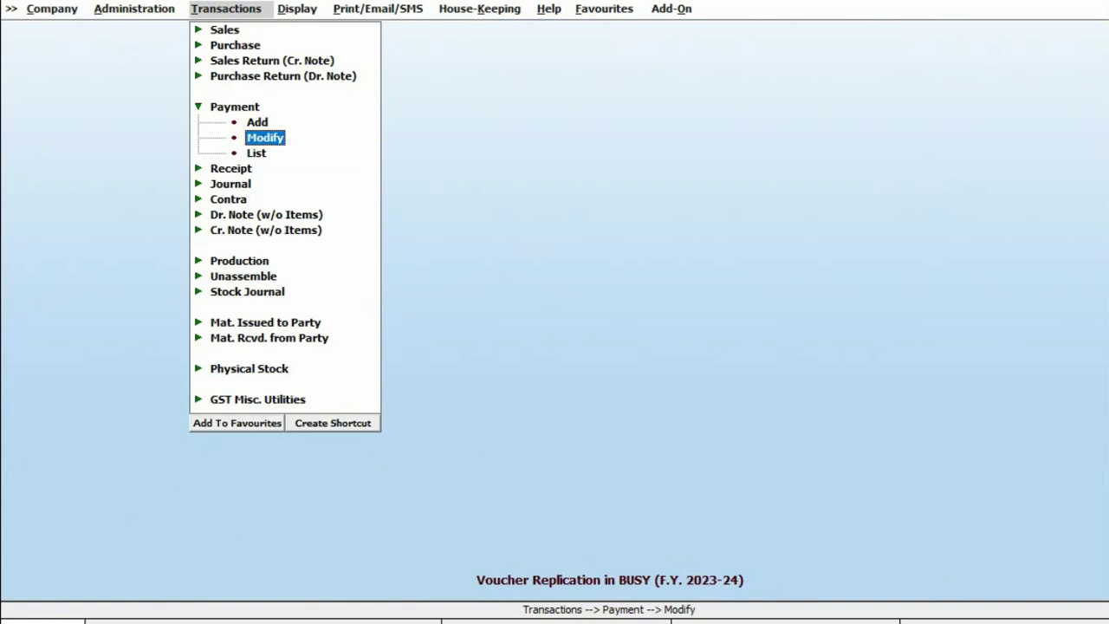
pyautogui.press('Return')
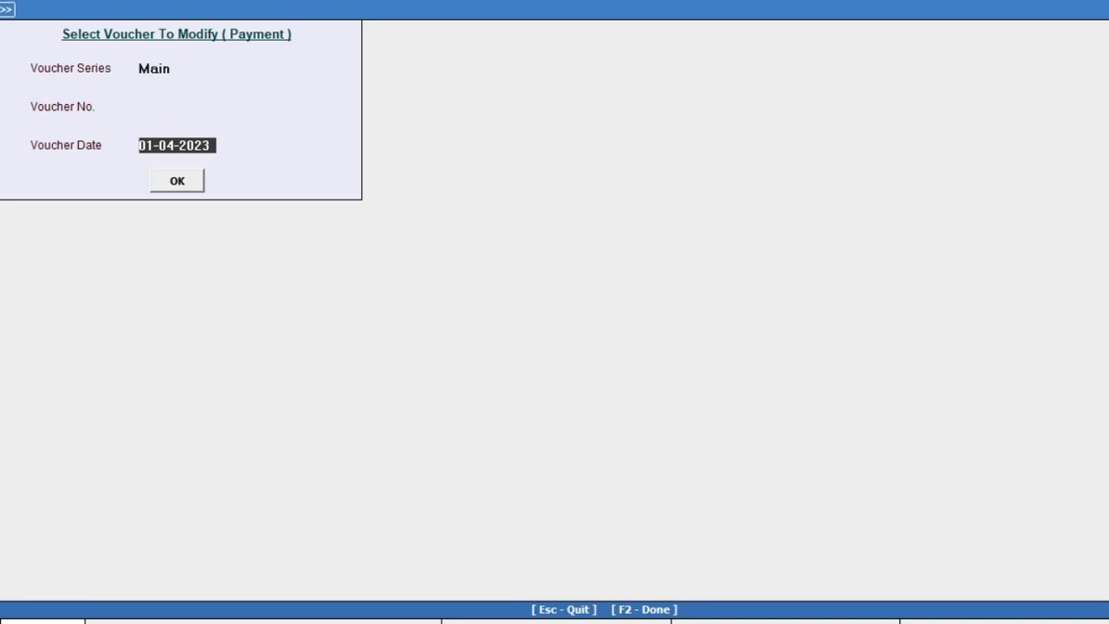
pyautogui.press('Return')
pyautogui.press('Return')
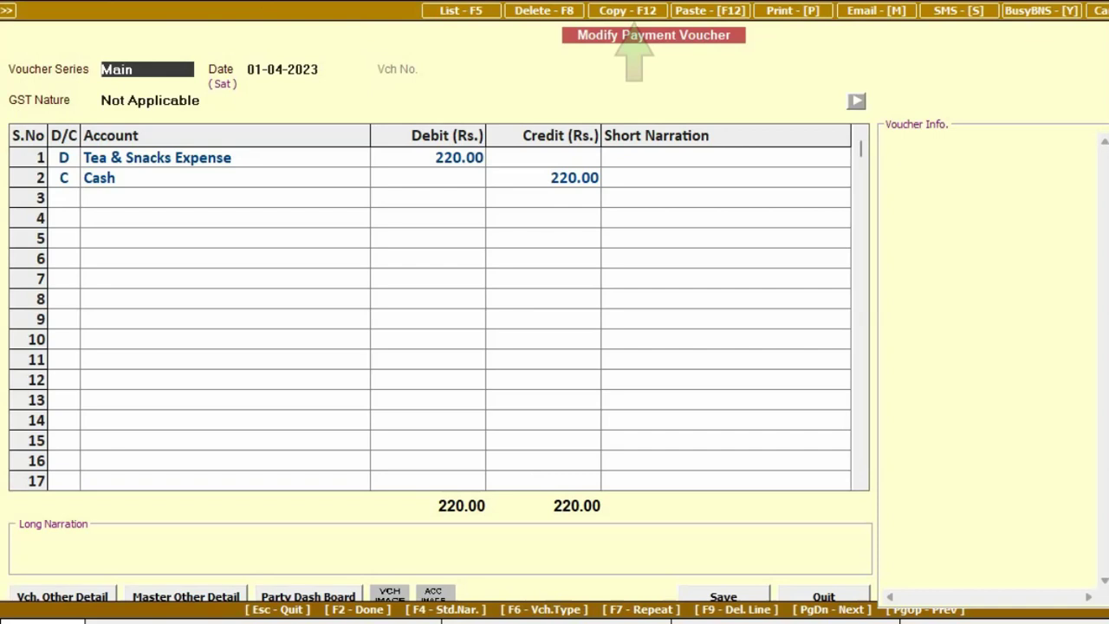
# Bring up Copy Data (F12) for the 220.00 voucher and move to Replicate Voucher.
pyautogui.press('F12')
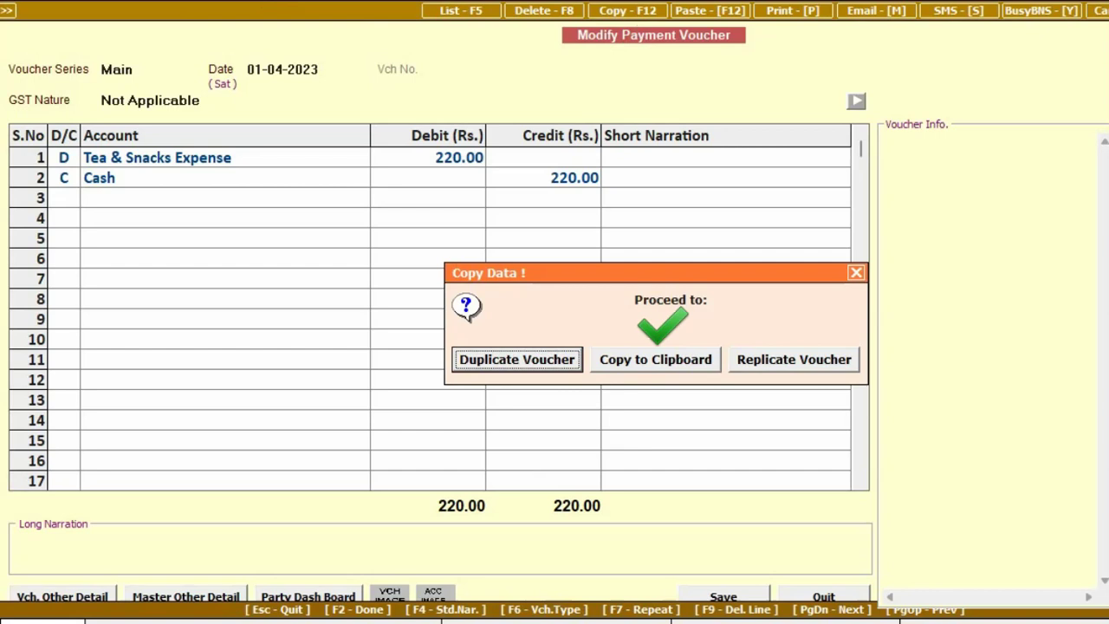
pyautogui.press('Tab')
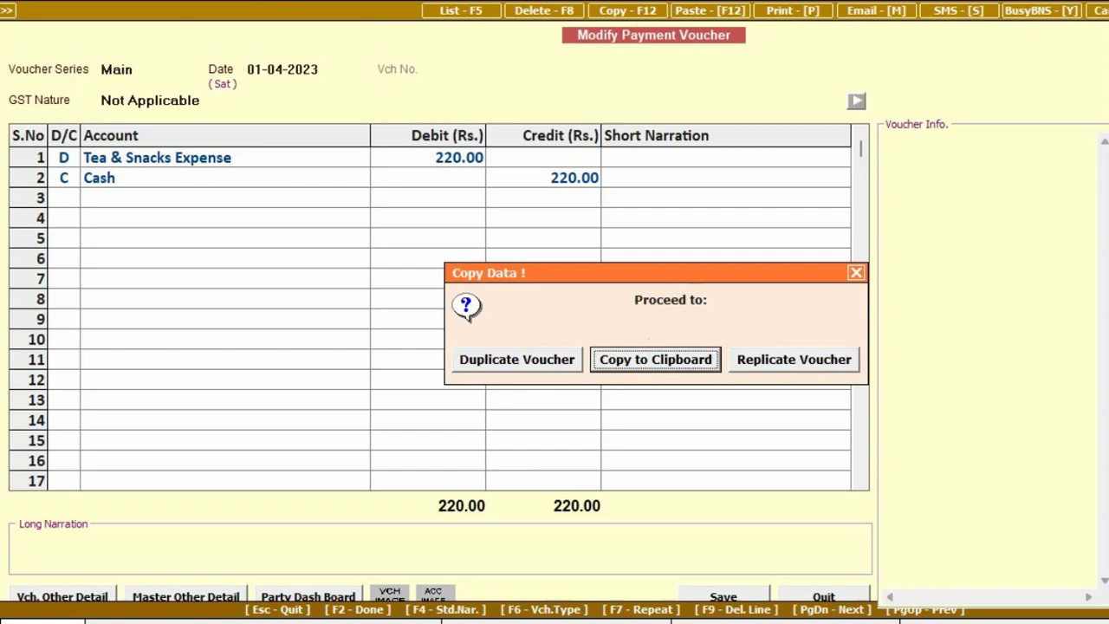
pyautogui.press('Right')
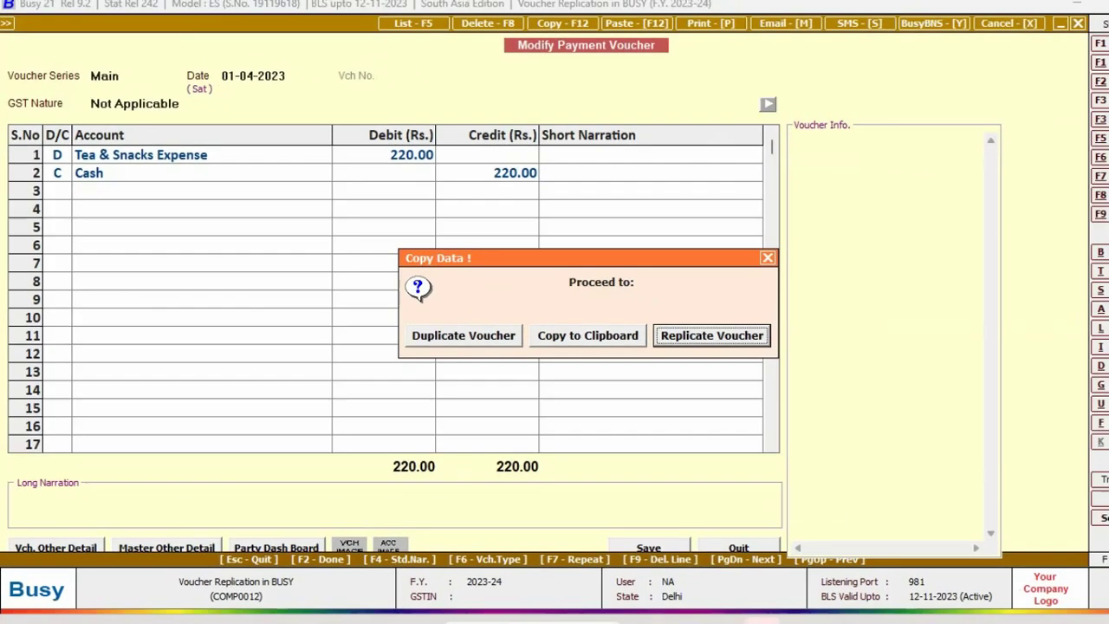
# Replicate the voucher with Breakfast & Lunch Expenses replacing Tea & Snacks Expense.
pyautogui.press('Return')
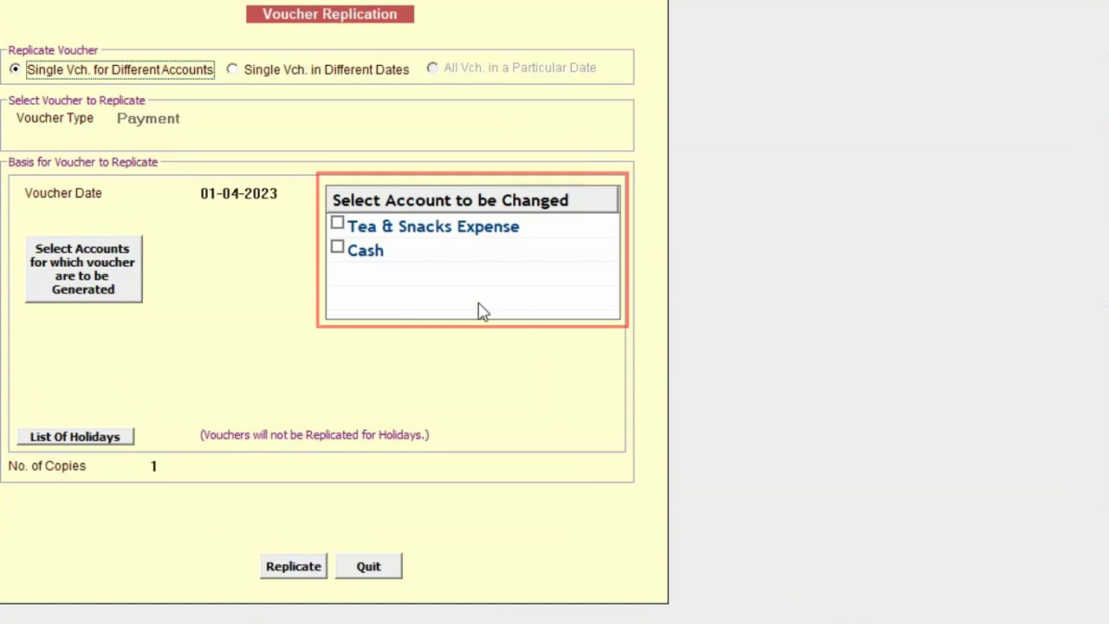
pyautogui.click(337, 225)
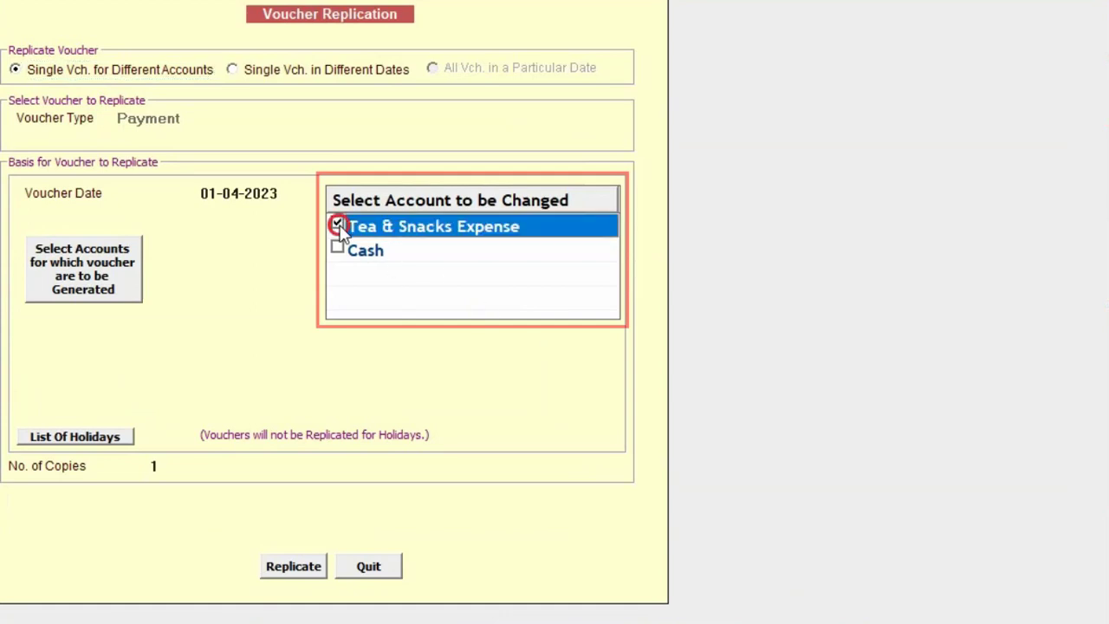
pyautogui.click(87, 269)
pyautogui.click(384, 61)
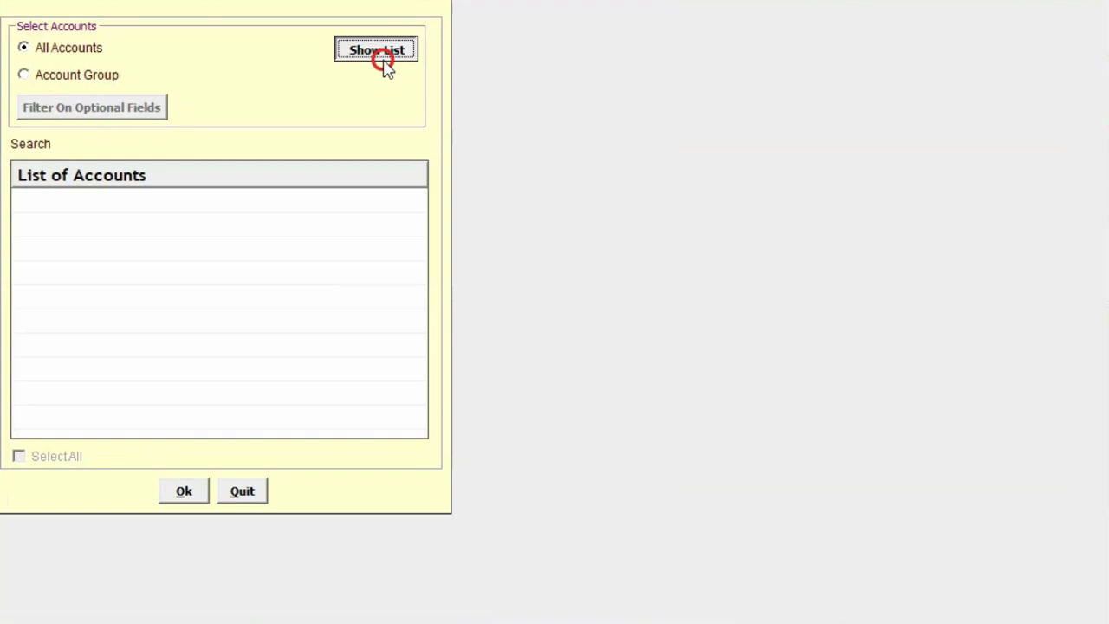
pyautogui.write('Brea')
pyautogui.click(194, 481)
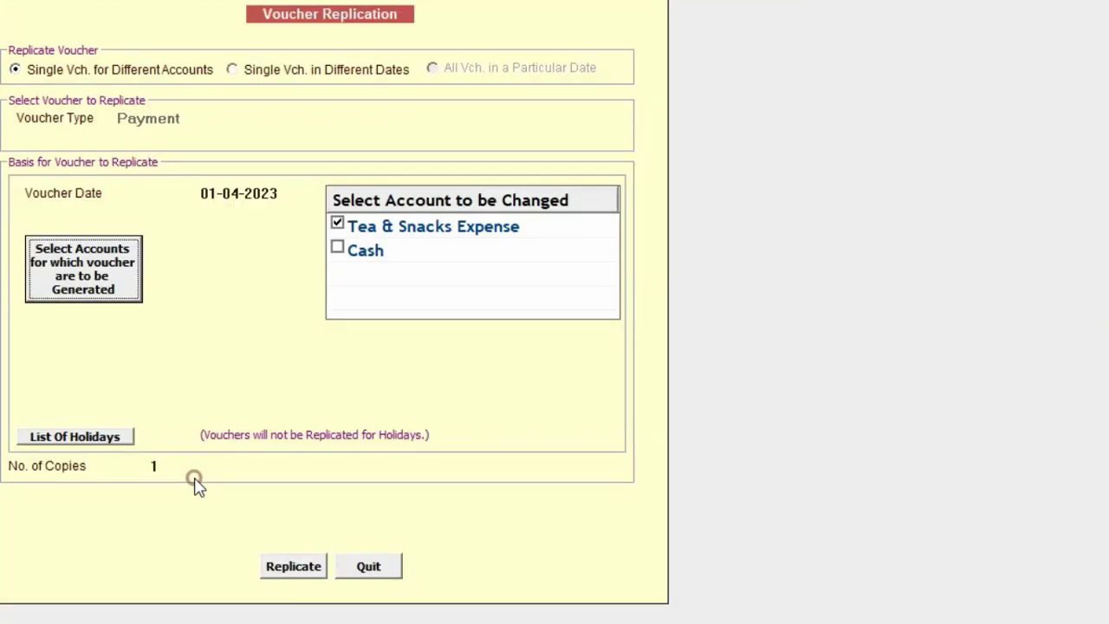
pyautogui.click(295, 562)
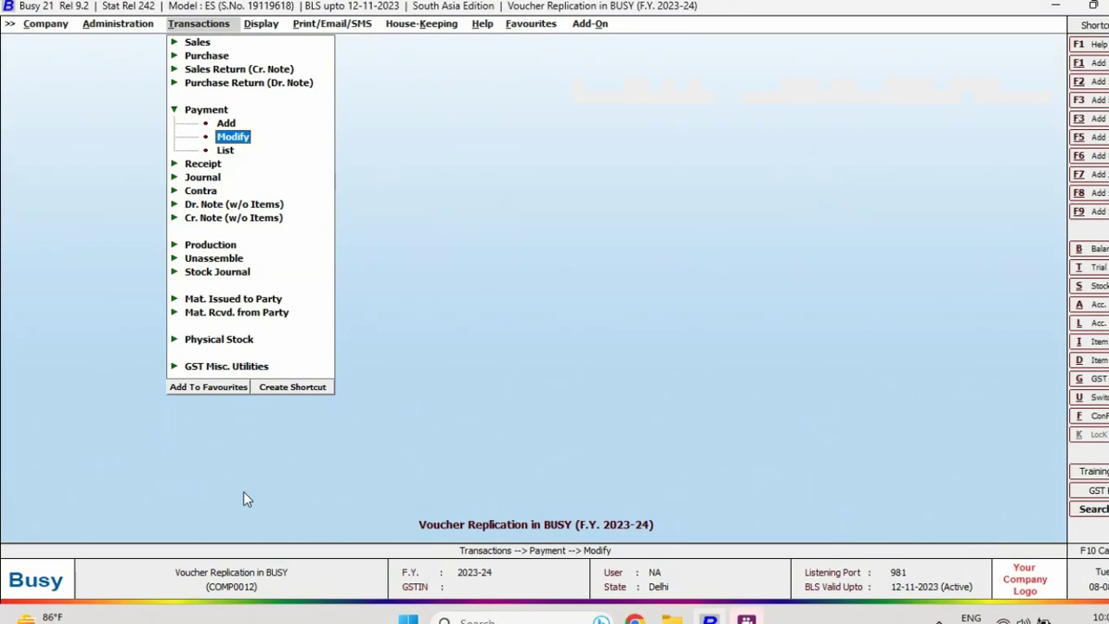
# List the payment vouchers and review the new Breakfast & Lunch entry.
pyautogui.press('Down')
pyautogui.press('Return')
pyautogui.press('Return')
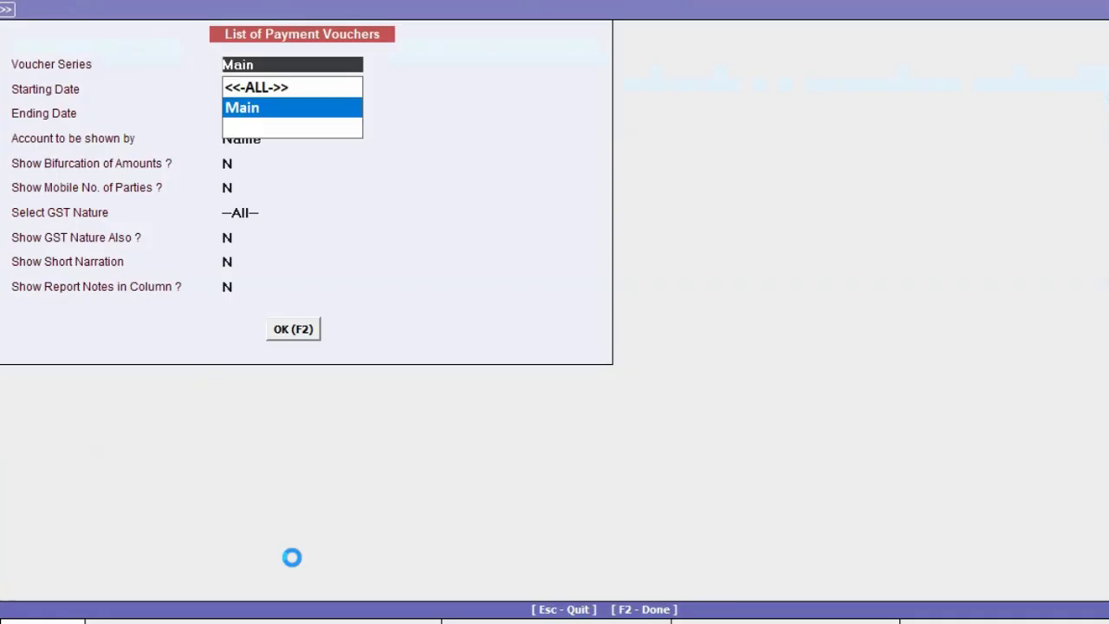
pyautogui.press('F2')
pyautogui.press('Down')
pyautogui.press('Down')
pyautogui.press('Down')
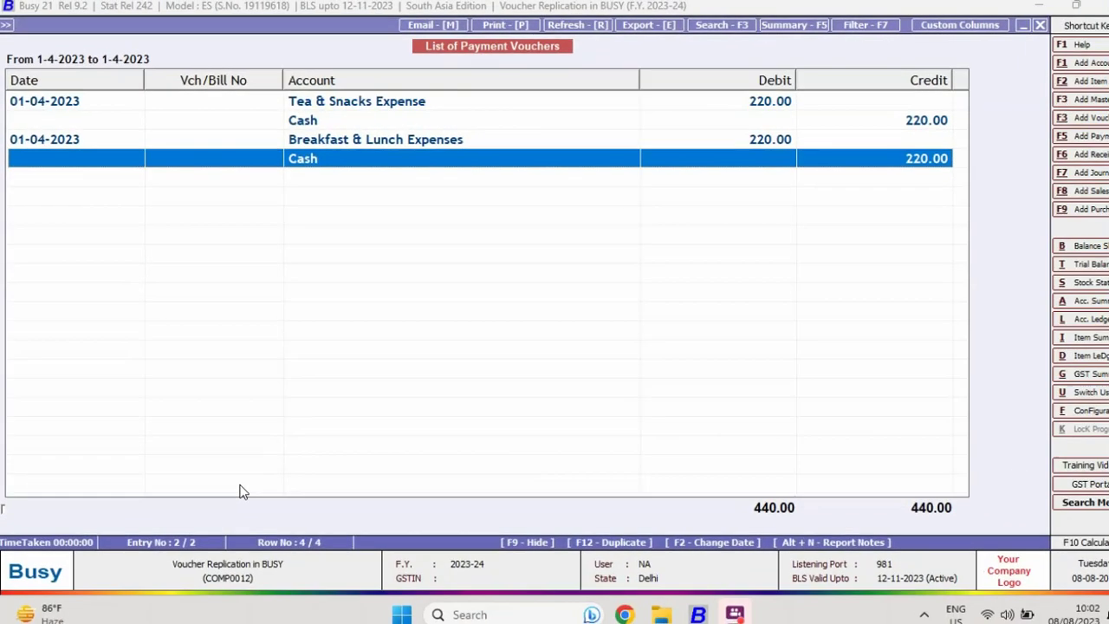
pyautogui.press('Up')
pyautogui.press('Up')
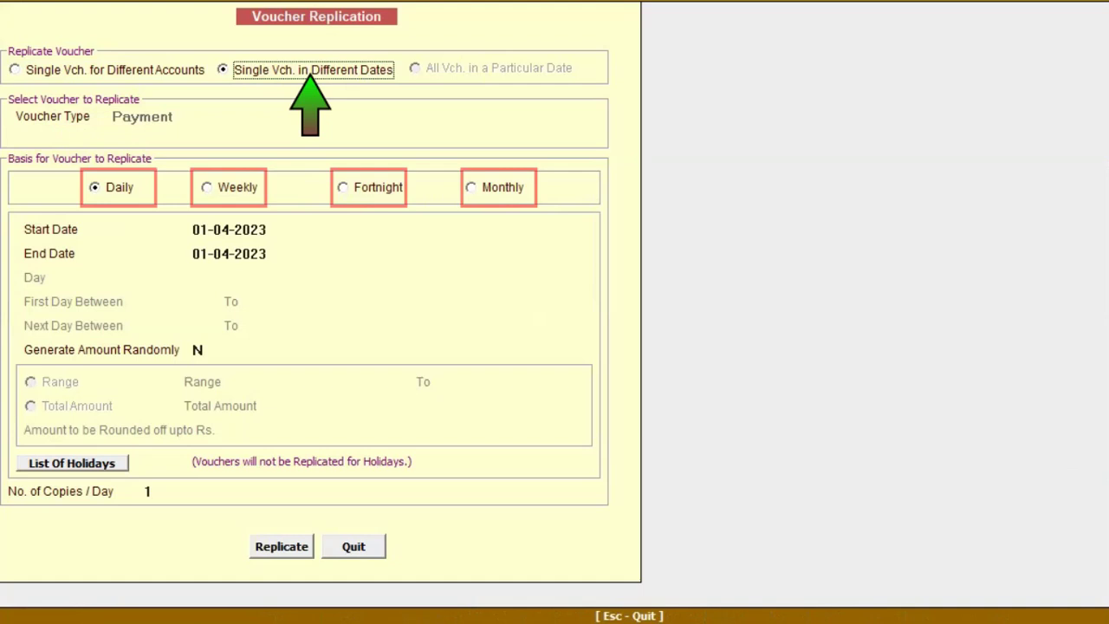
# Set Monthly replication from 01-05-2023 to 31-03-2024 on days 1 to 5.
pyautogui.click(518, 189)
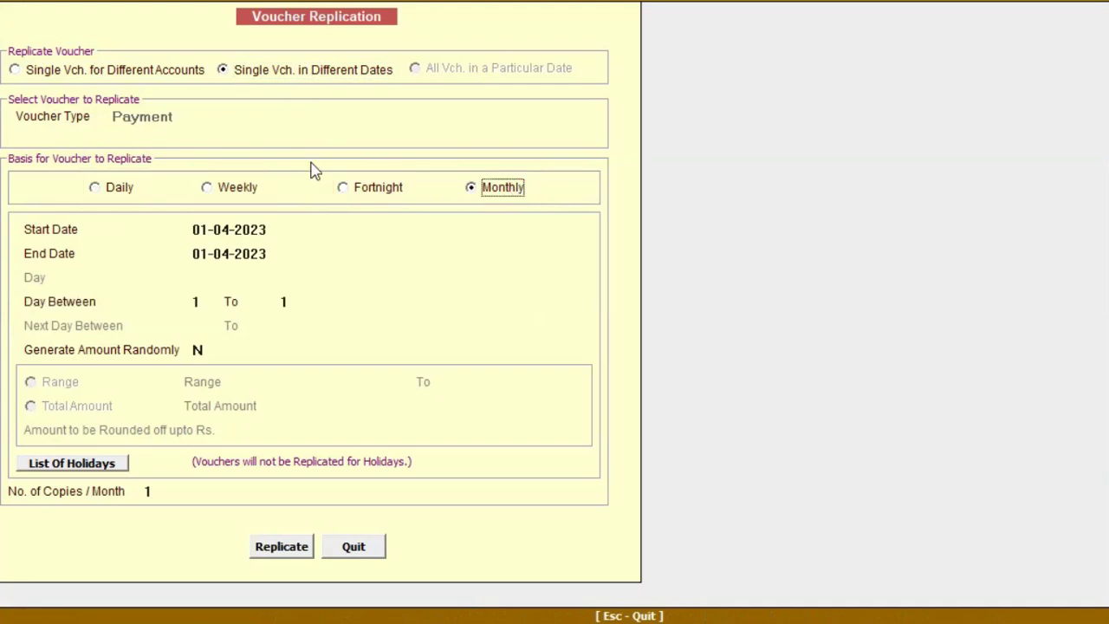
pyautogui.click(230, 231)
pyautogui.press('BackSpace')
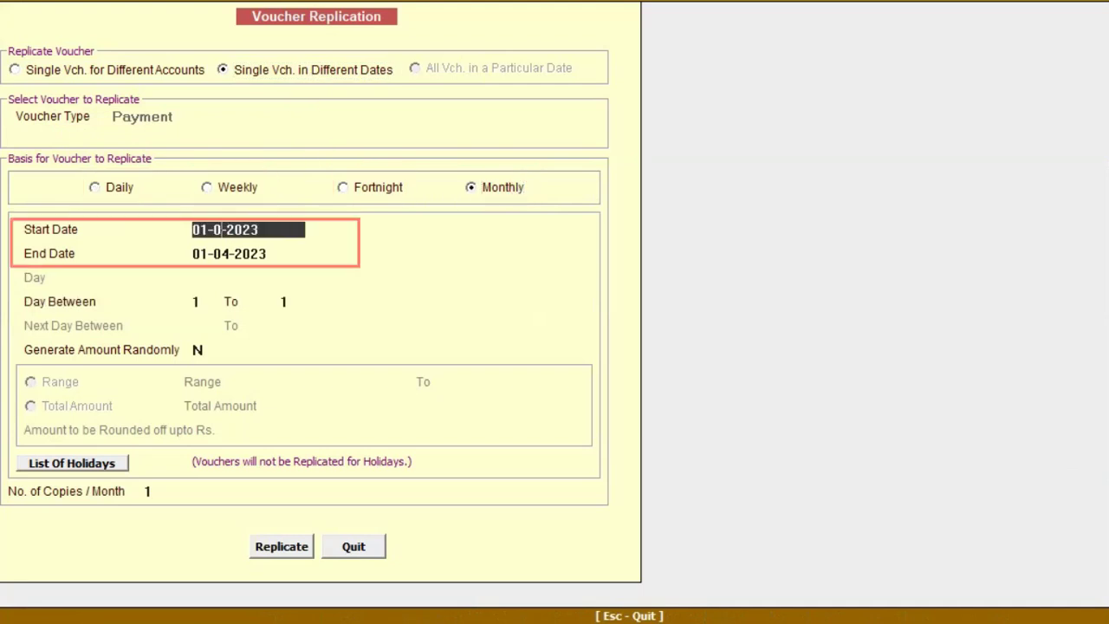
pyautogui.write('5')
pyautogui.press('Return')
pyautogui.write('31-')
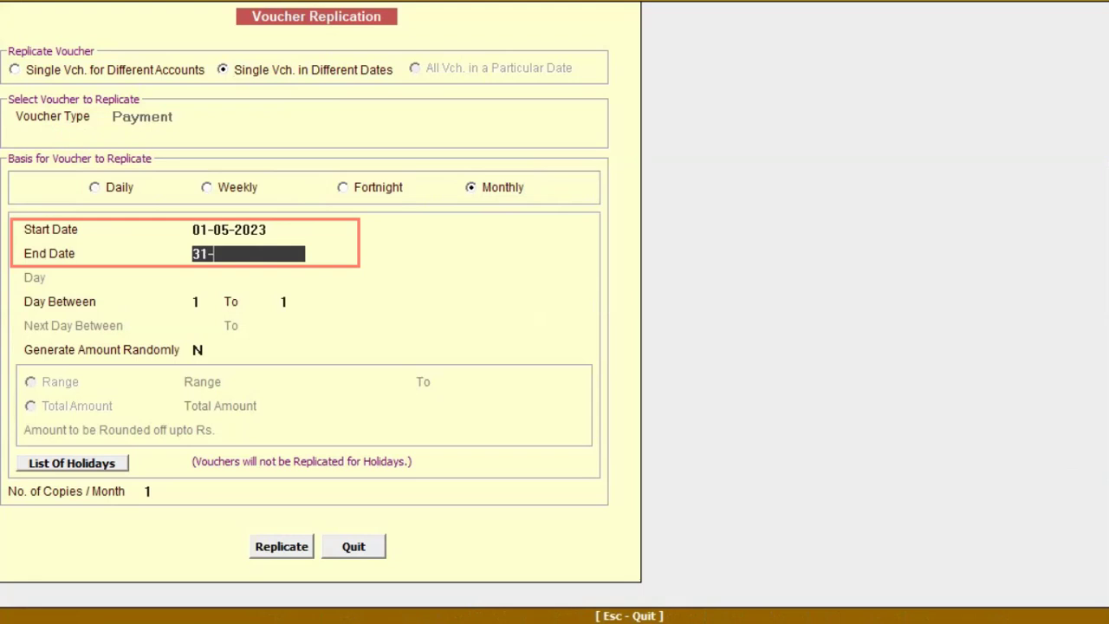
pyautogui.write('03-2024')
pyautogui.press('Return')
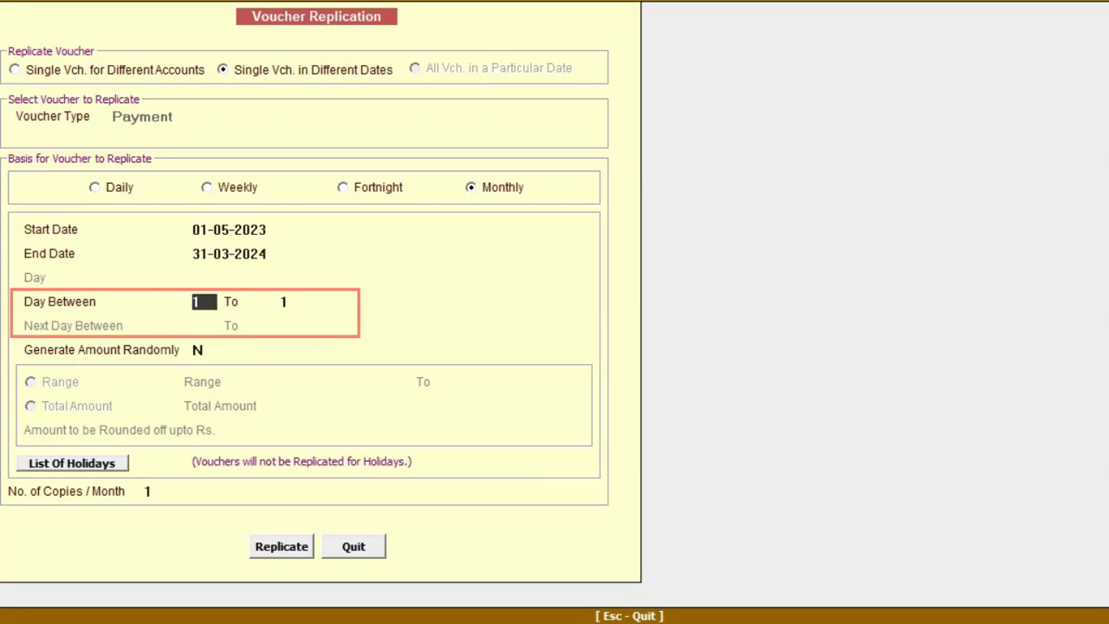
pyautogui.press('Return')
pyautogui.write('5')
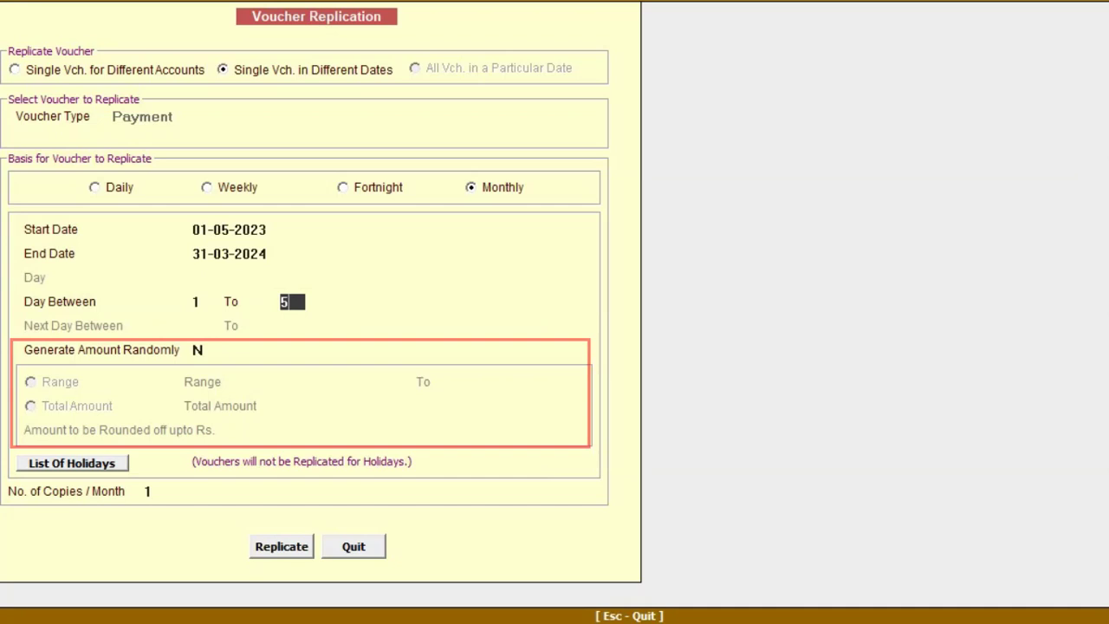
pyautogui.press('Return')
# Turn on random amounts ranging 200 to 400, leaving the total amount option unused.
pyautogui.press('y')
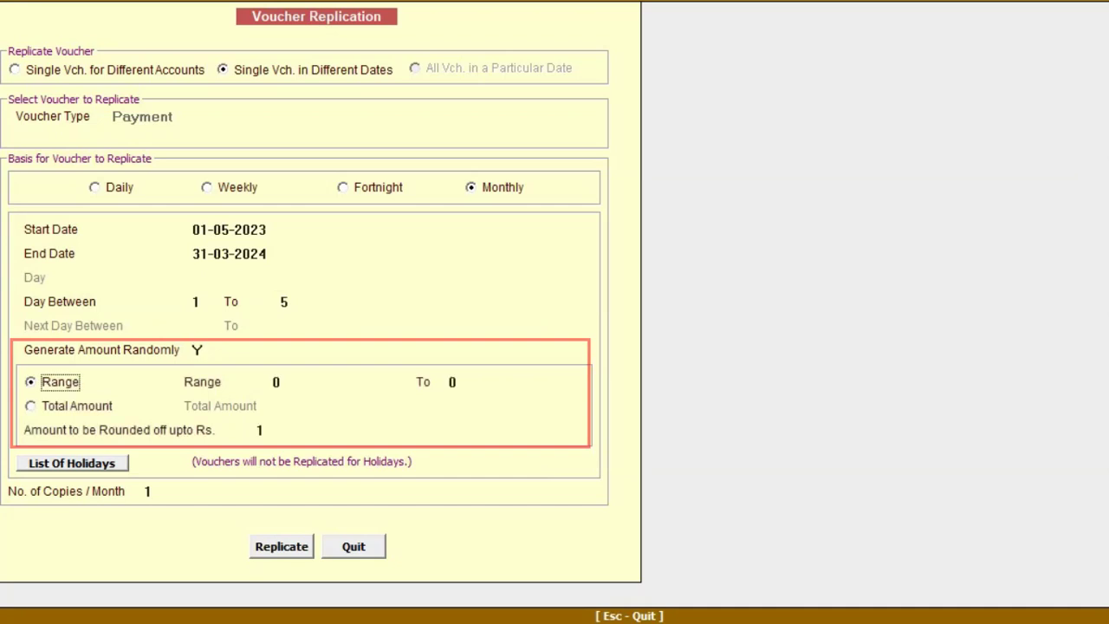
pyautogui.press('Return')
pyautogui.write('200')
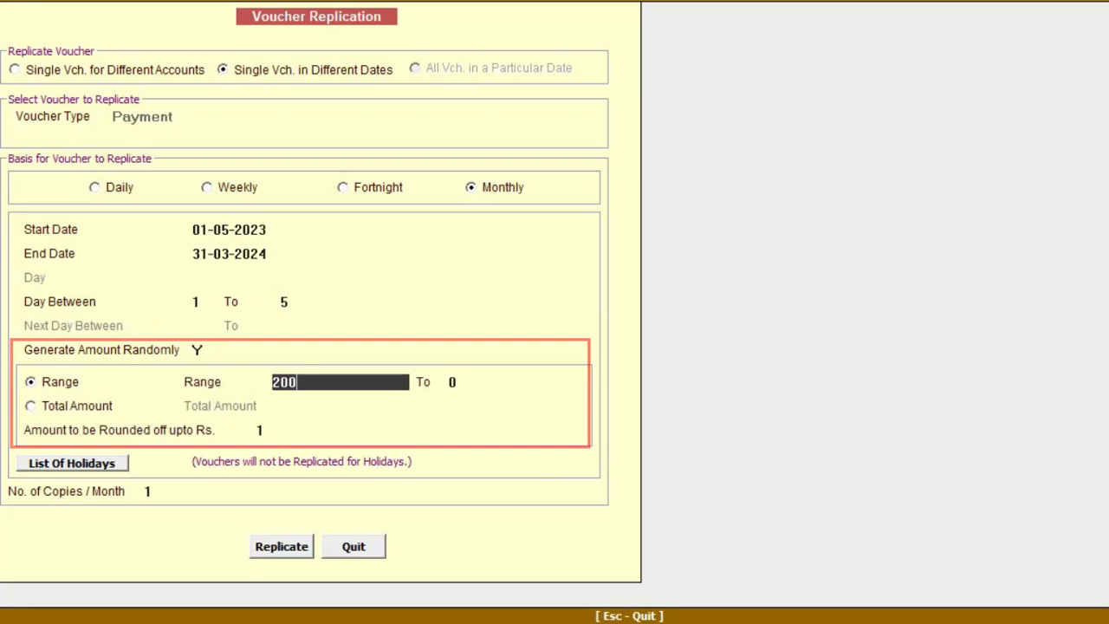
pyautogui.press('Return')
pyautogui.write('400')
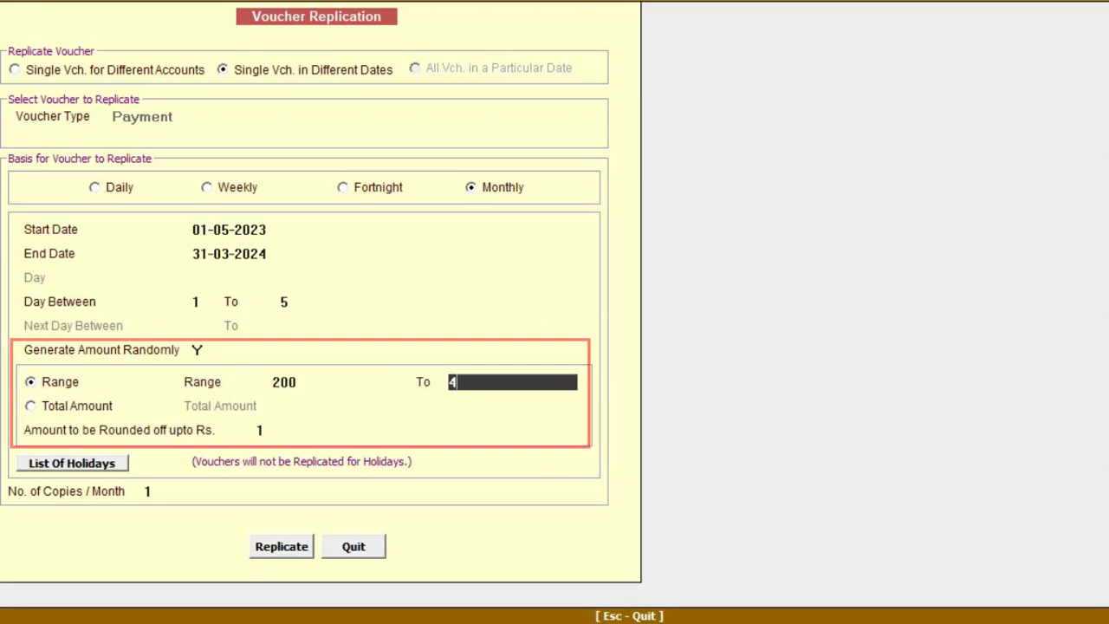
pyautogui.click(55, 407)
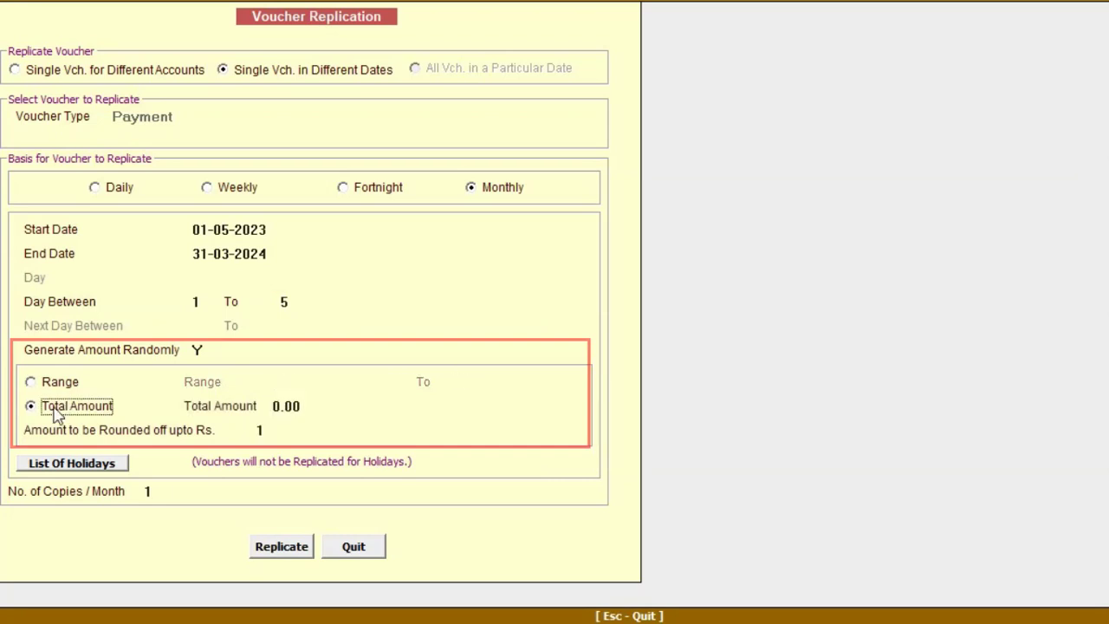
pyautogui.click(315, 406)
pyautogui.press('BackSpace')
pyautogui.press('BackSpace')
pyautogui.press('BackSpace')
pyautogui.press('BackSpace')
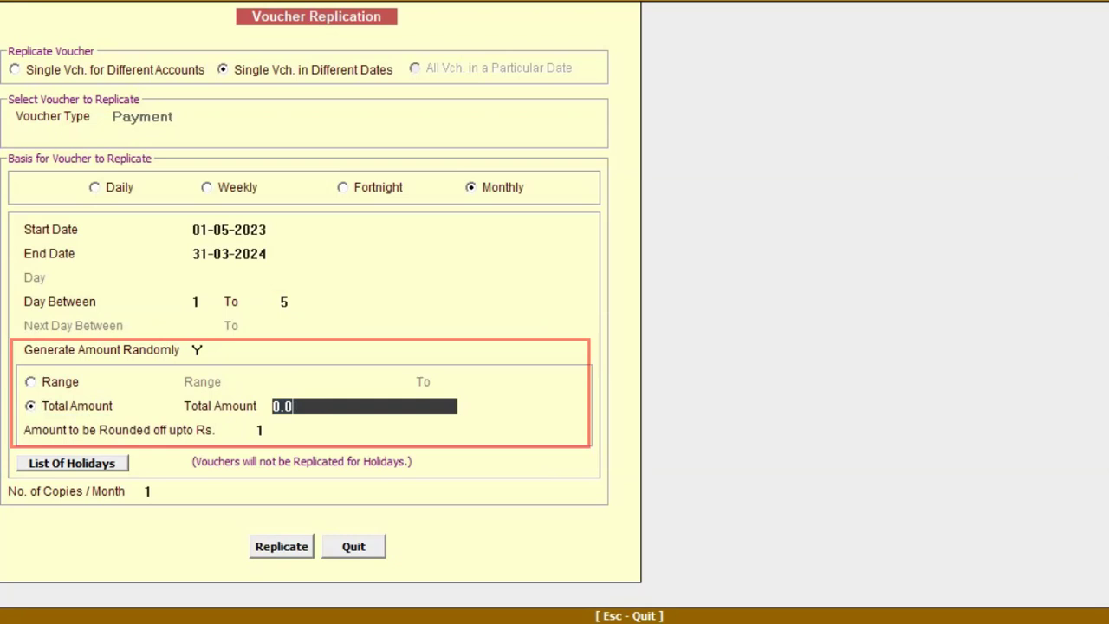
pyautogui.write('3000')
pyautogui.press('Up')
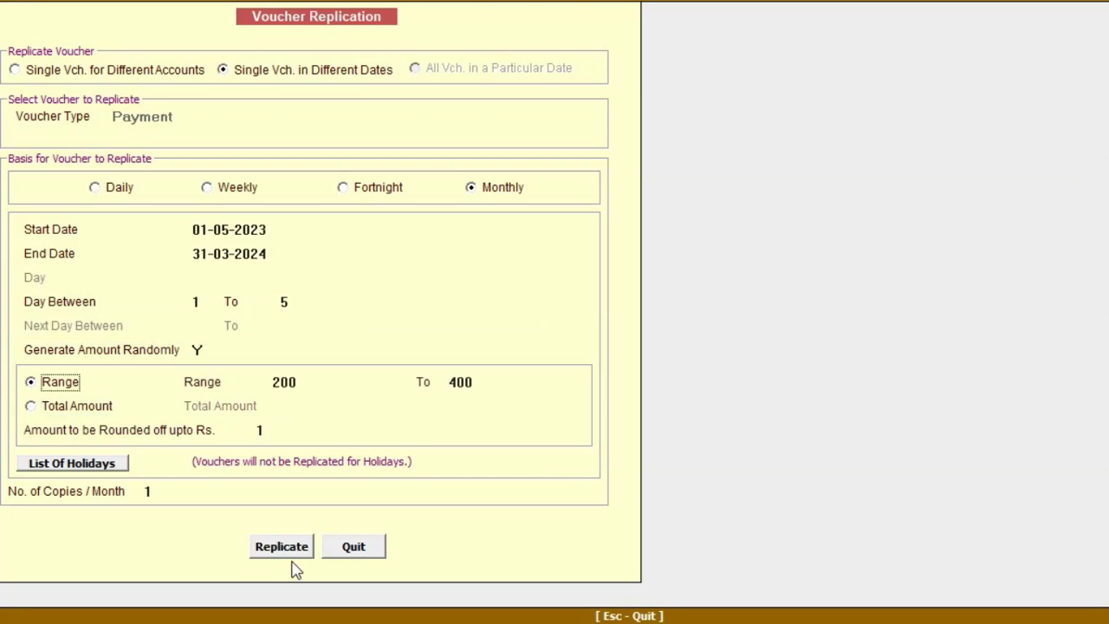
# Replicate the monthly vouchers, then view the Tea & Snacks Expense ledger totalling 3,502.00.
pyautogui.click(286, 545)
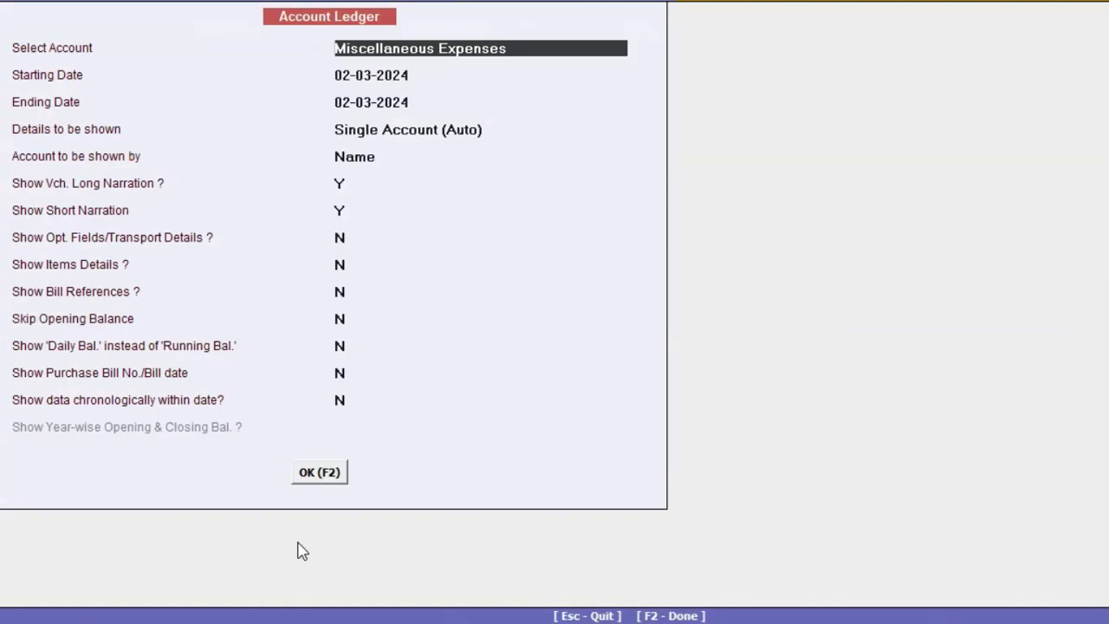
pyautogui.write('tea')
pyautogui.press('Return')
pyautogui.press('F2')
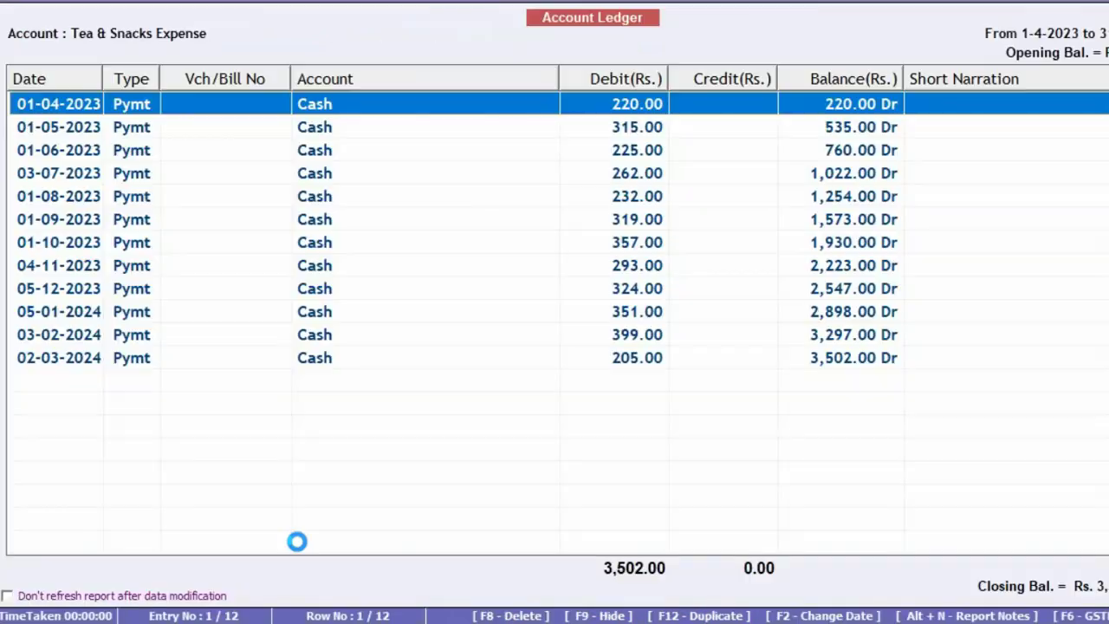